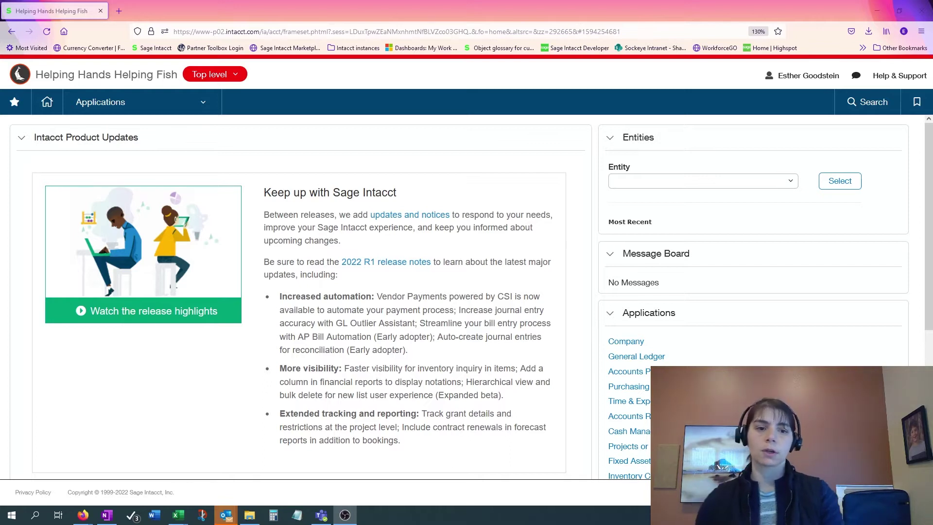
# From Favorites, start Generate invoices and set the invoice date to 03/31/2022
pyautogui.click(14, 102)
pyautogui.click(63, 184)
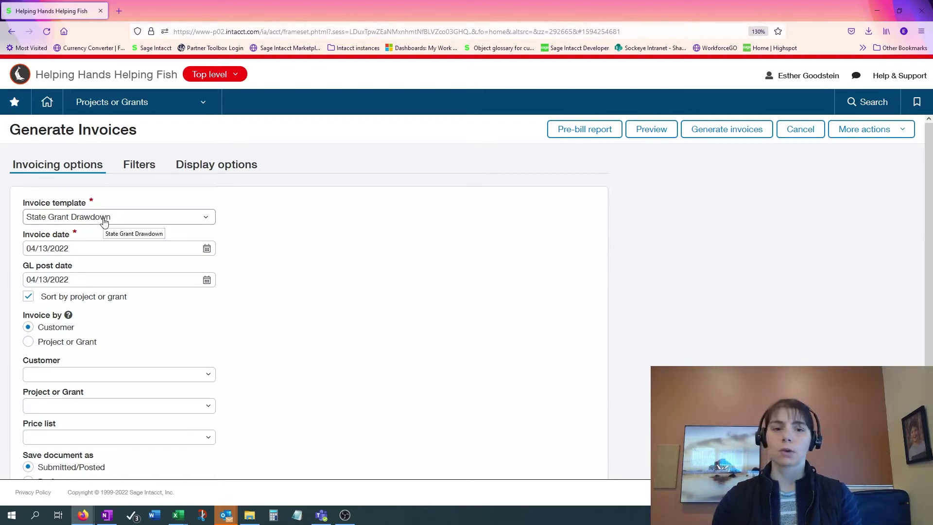
pyautogui.click(211, 253)
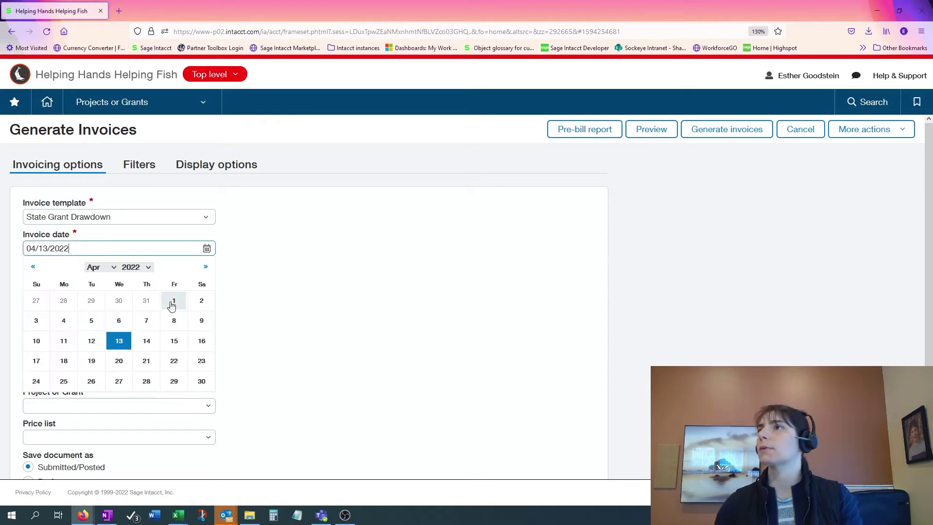
pyautogui.click(147, 301)
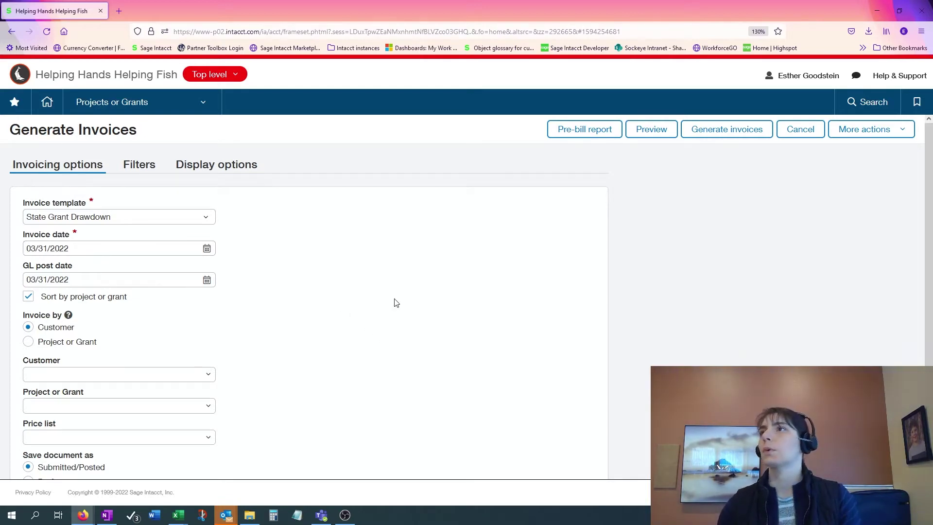
# Invoice by project or grant for 401B--CBJ Grant Award year 2, saving as Draft
pyautogui.scroll(-1, 333, 299)
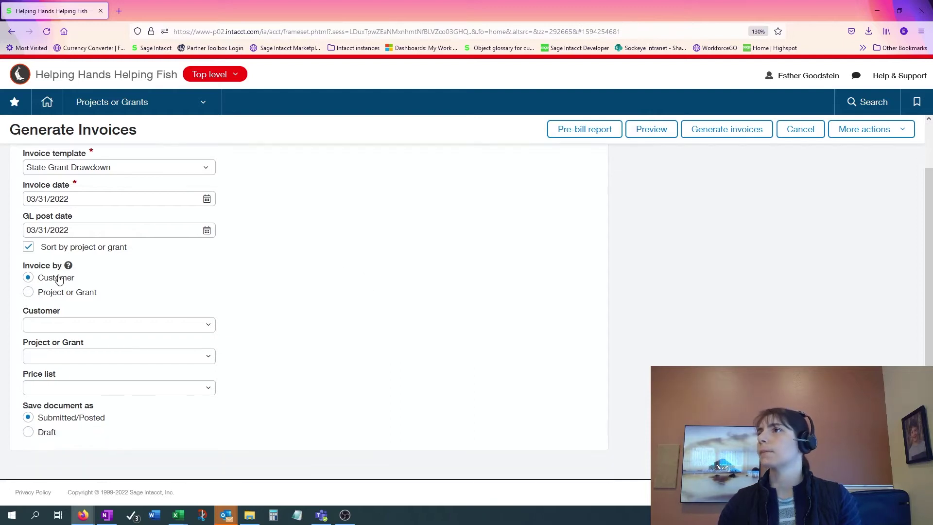
pyautogui.click(28, 291)
pyautogui.click(129, 355)
pyautogui.write('401')
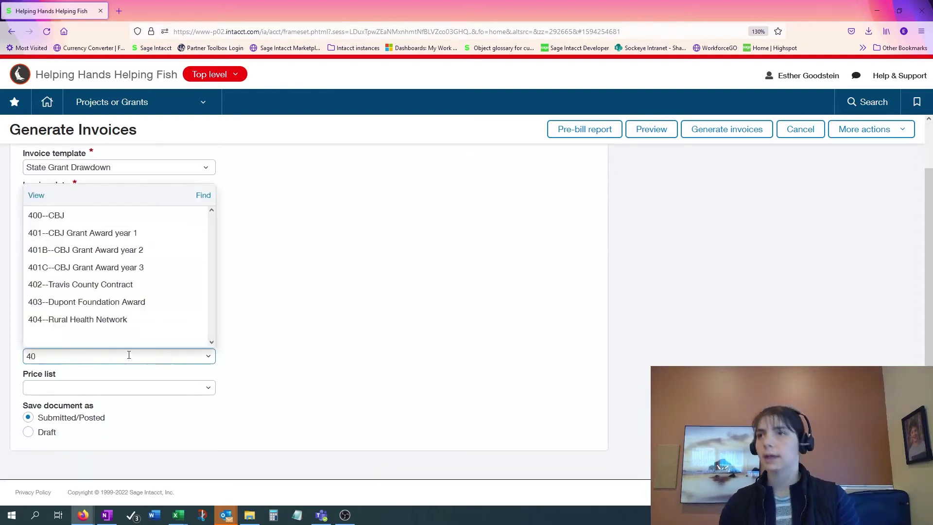
pyautogui.click(104, 413)
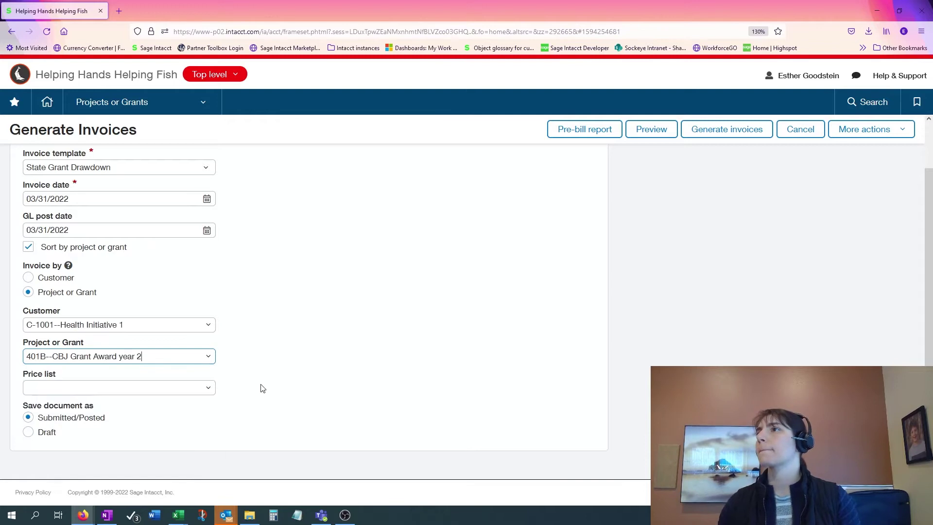
pyautogui.click(29, 437)
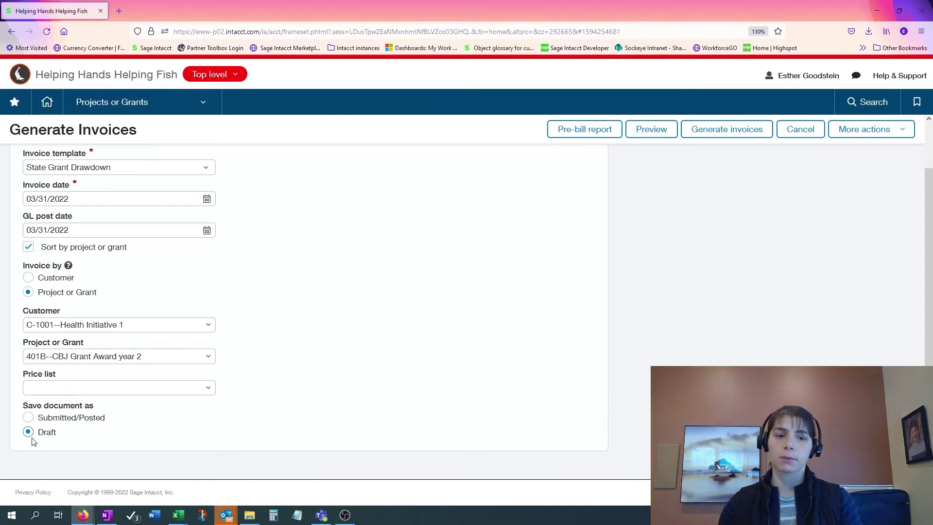
pyautogui.scroll(2, 530, 331)
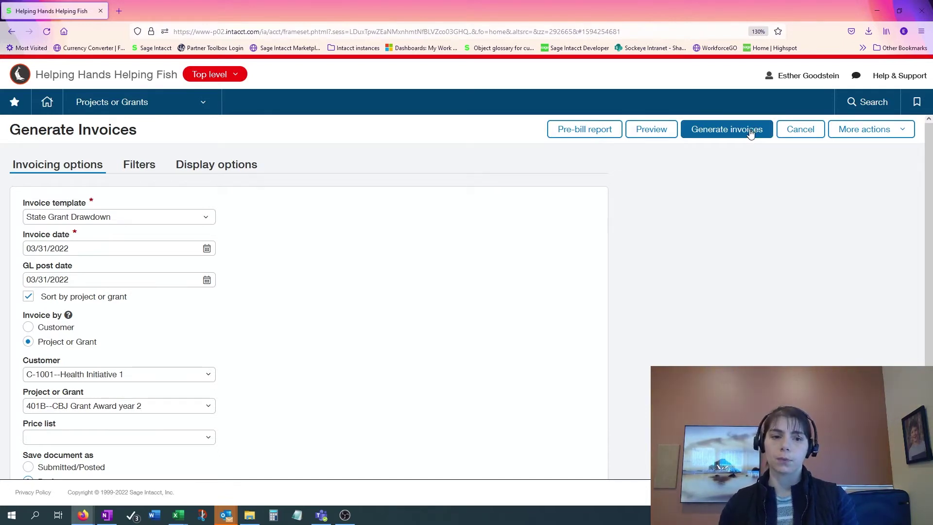
# Preview the 46,164.95 USD grant 401B invoice and scroll to its Project Planning Phase timesheet entries
pyautogui.click(660, 131)
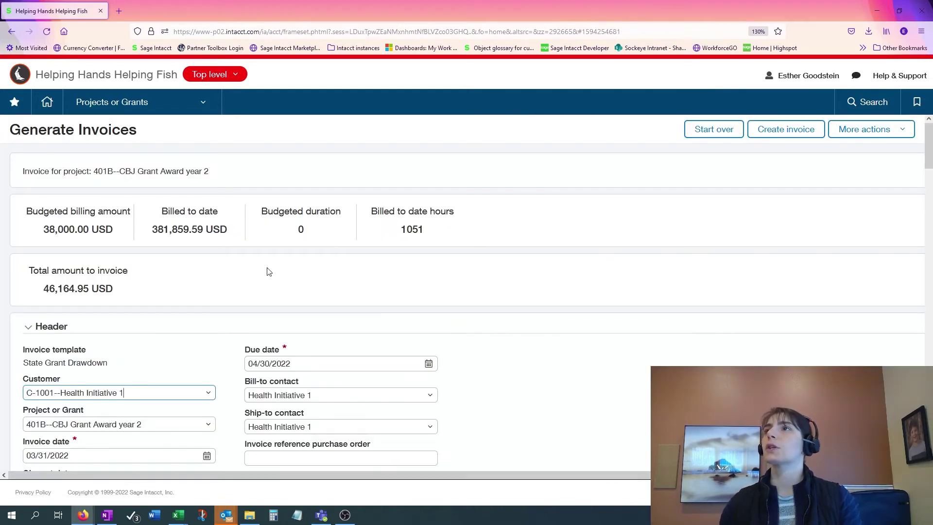
pyautogui.scroll(-2, 233, 287)
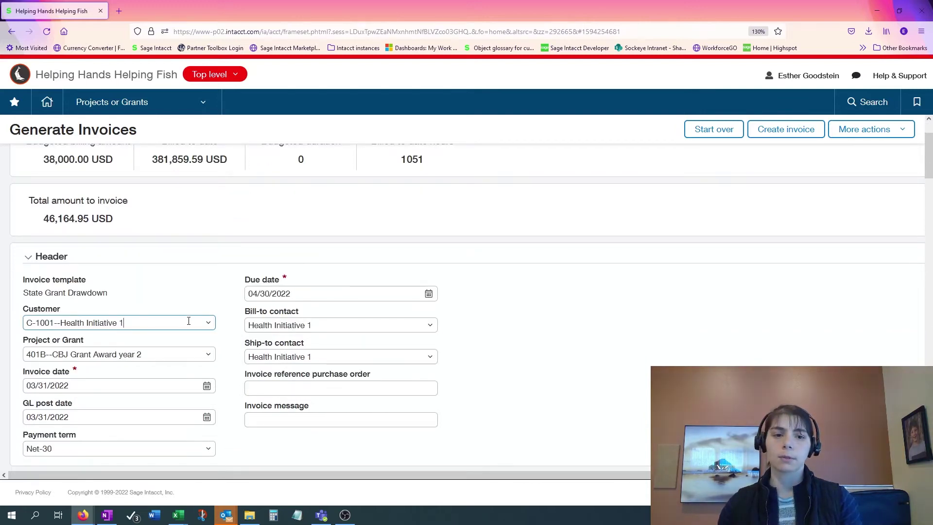
pyautogui.scroll(2, 189, 320)
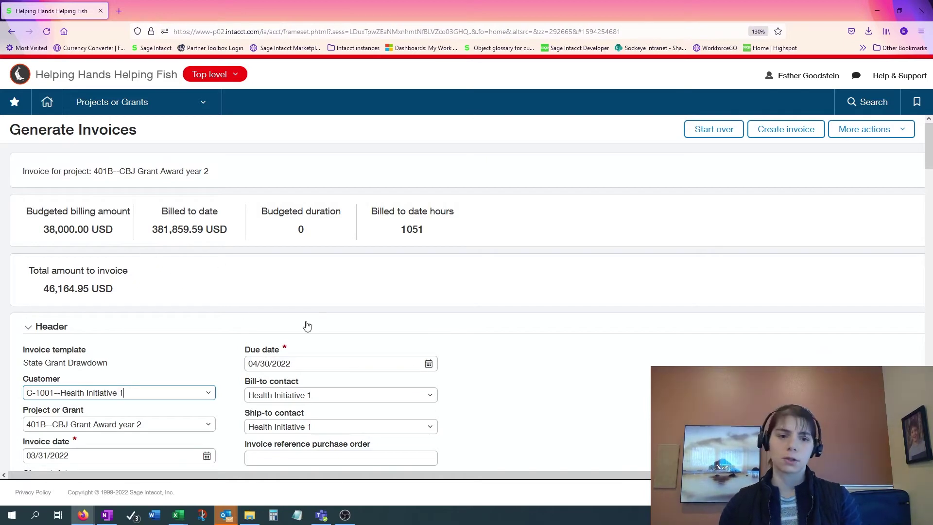
pyautogui.scroll(-5, 335, 313)
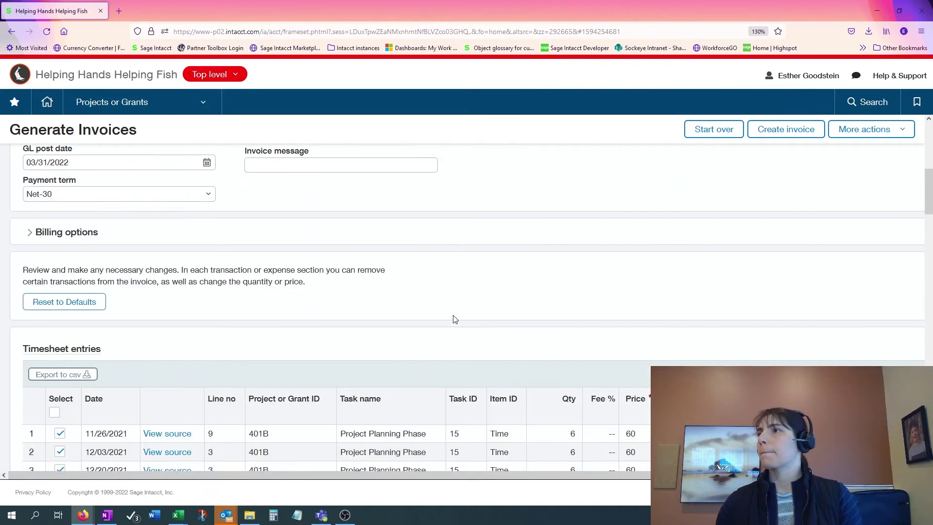
pyautogui.scroll(-3, 455, 319)
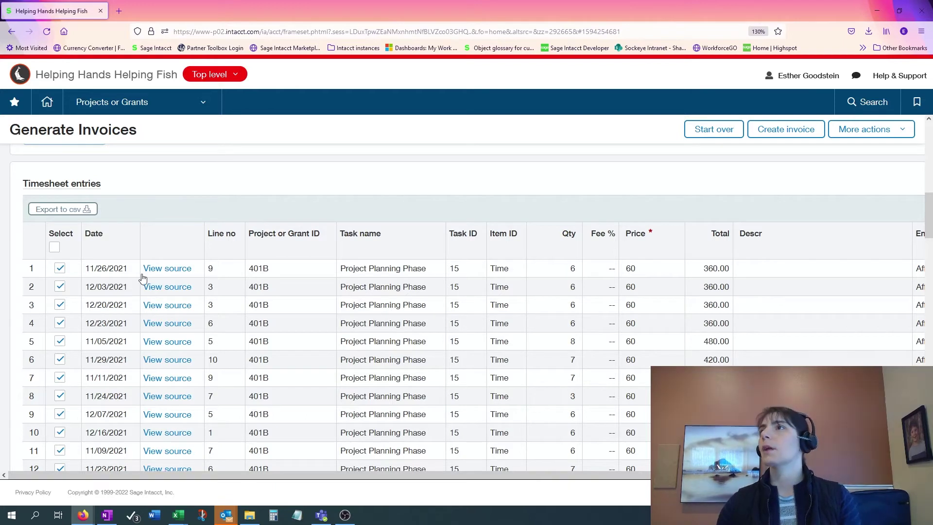
pyautogui.click(59, 269)
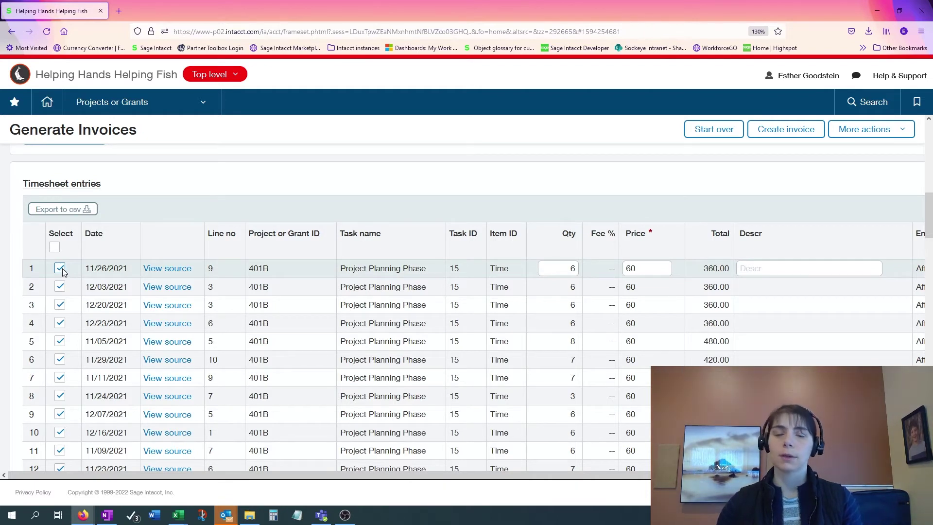
pyautogui.click(63, 271)
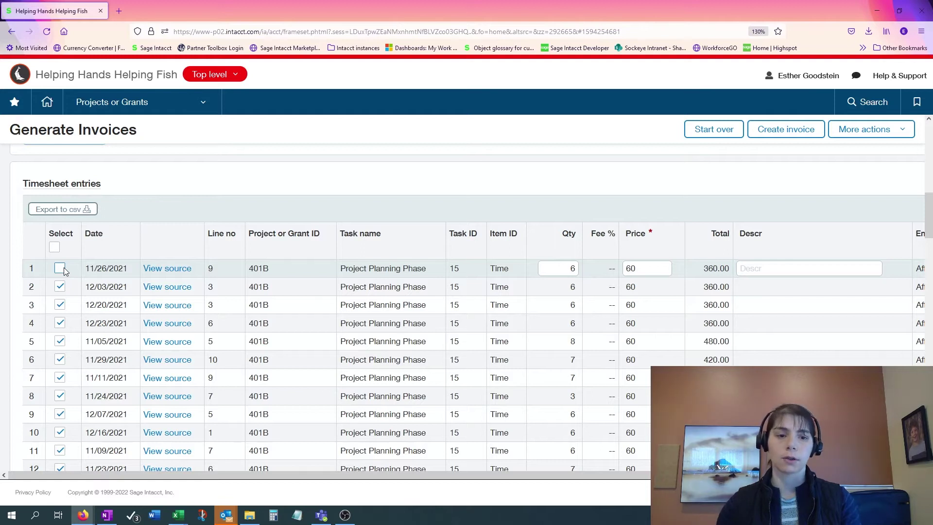
pyautogui.click(64, 271)
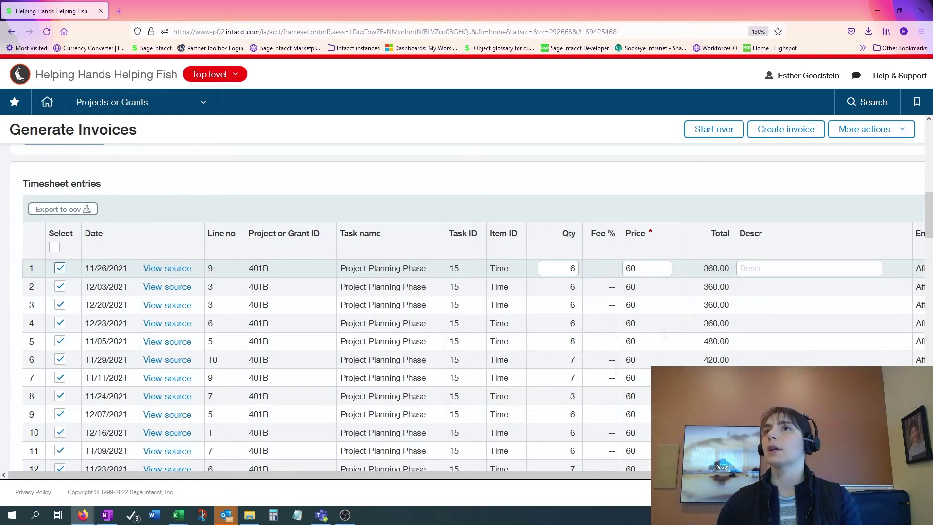
pyautogui.click(657, 271)
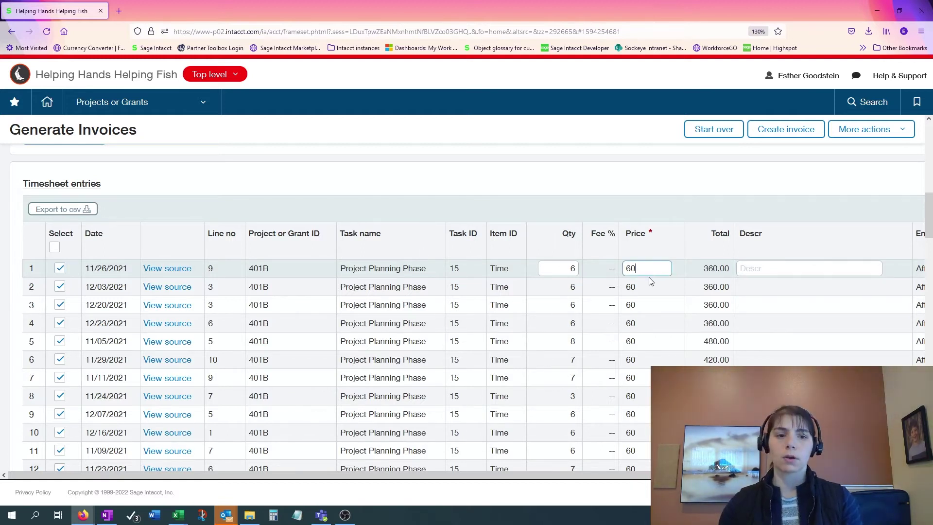
pyautogui.scroll(-3, 651, 281)
pyautogui.click(652, 272)
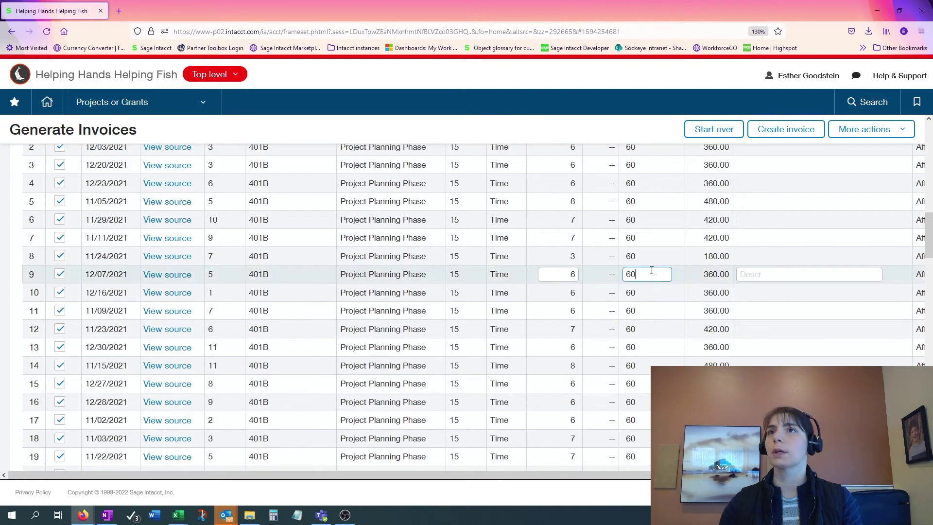
pyautogui.click(653, 307)
pyautogui.click(653, 329)
pyautogui.scroll(-2, 652, 330)
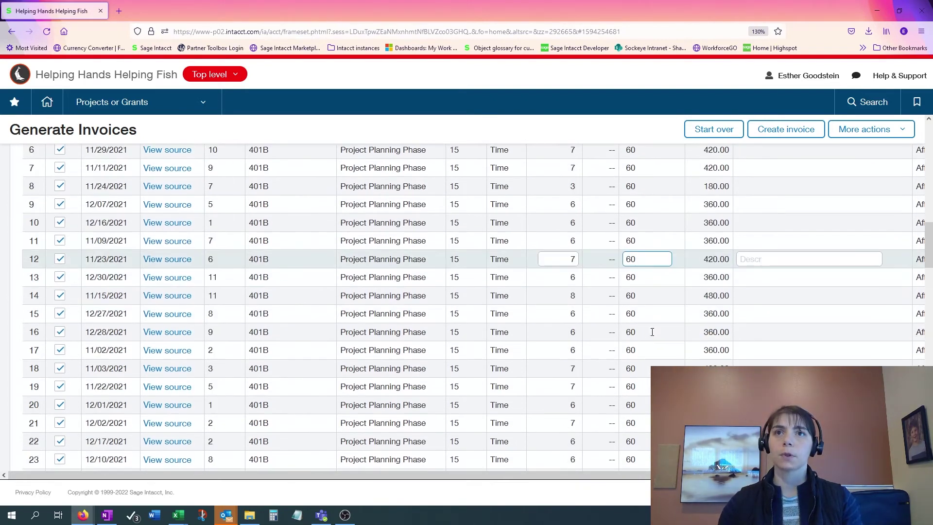
pyautogui.scroll(-13, 652, 331)
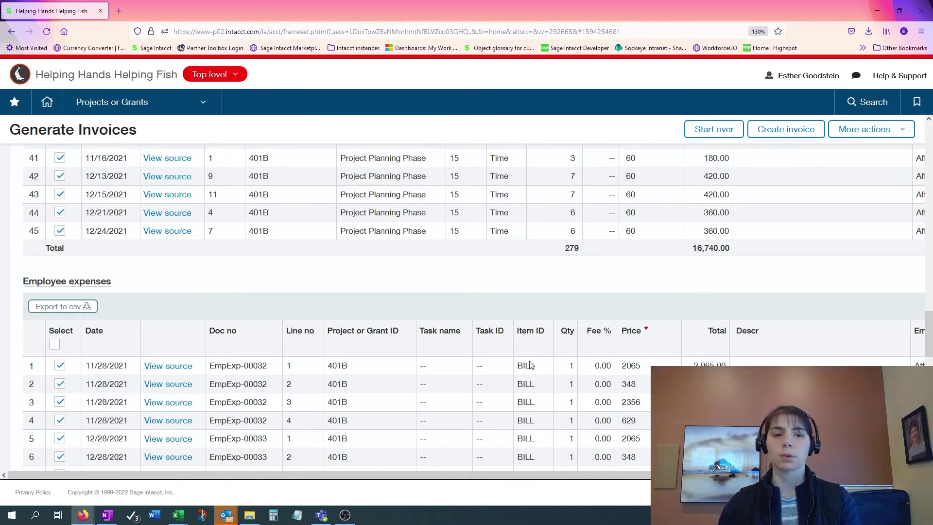
pyautogui.scroll(-10, 510, 362)
pyautogui.scroll(-3, 509, 361)
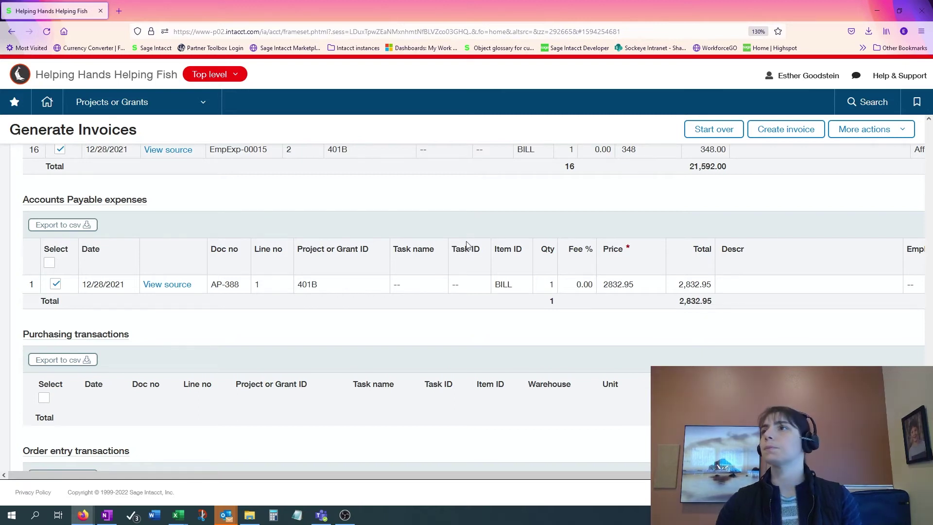
pyautogui.scroll(-5, 466, 242)
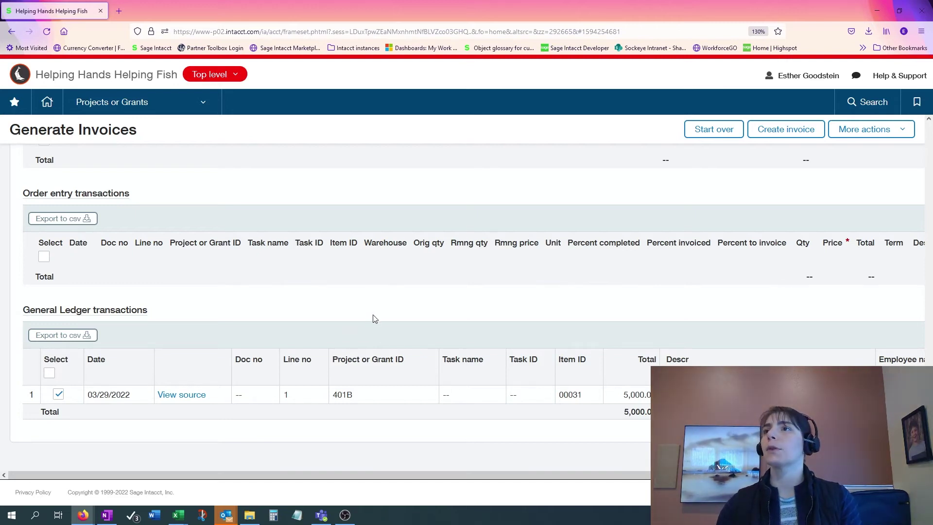
pyautogui.scroll(15, 397, 314)
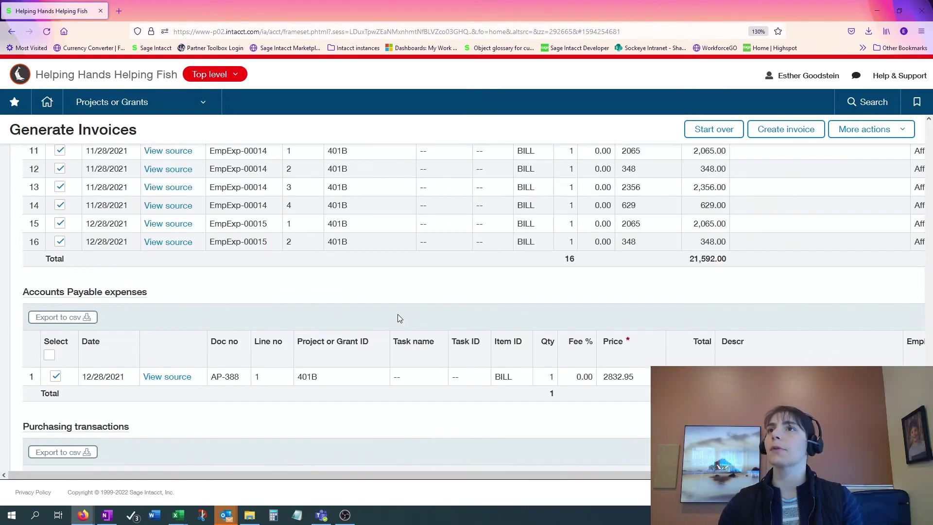
pyautogui.scroll(4, 404, 311)
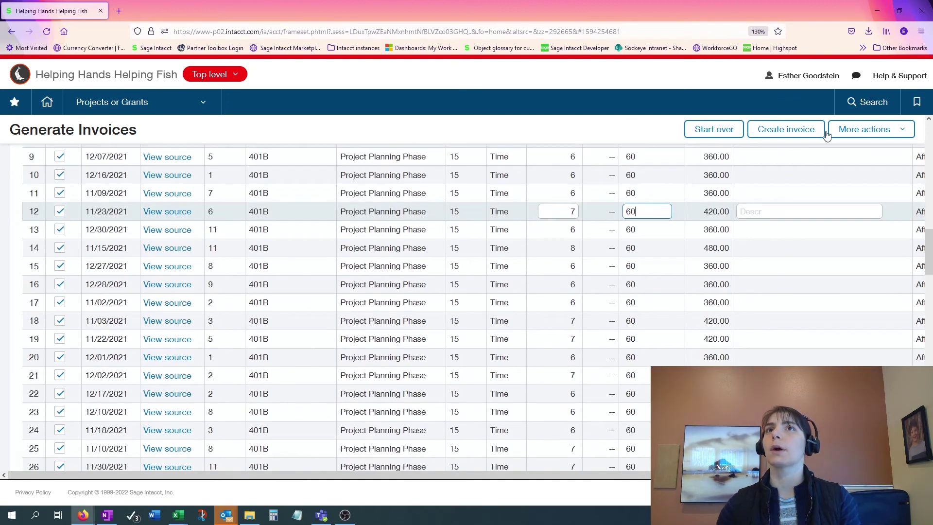
# Create invoice AR_Inv-00078, then go to the State Grant Drawdown transactions list via Favorites
pyautogui.click(795, 131)
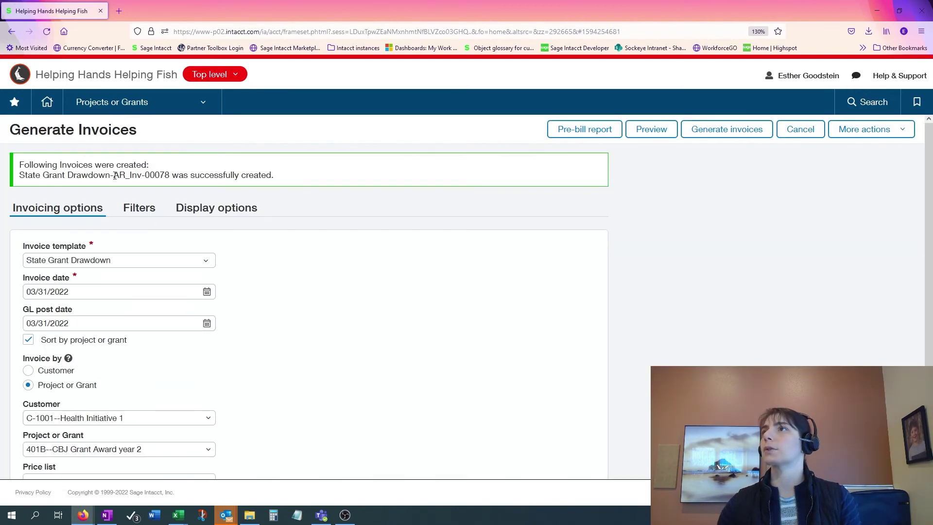
pyautogui.moveTo(121, 178); pyautogui.dragTo(183, 175)
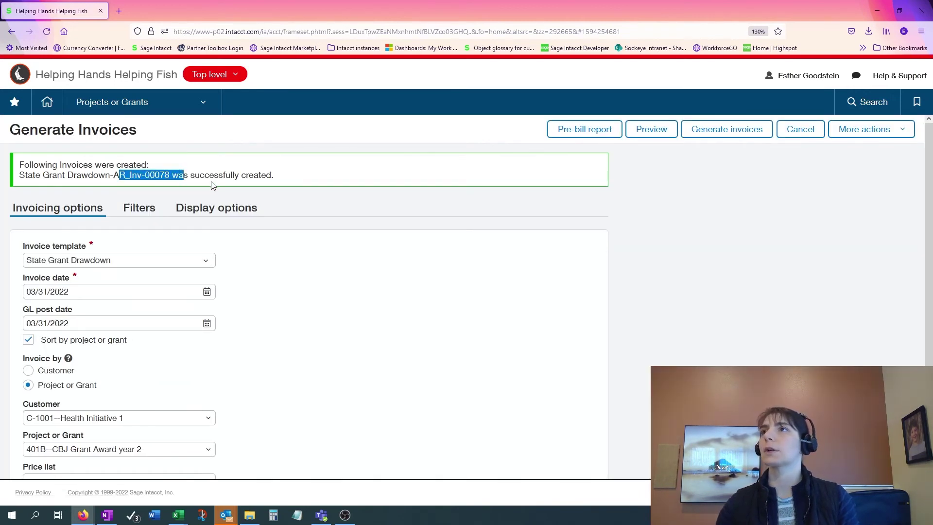
pyautogui.click(713, 279)
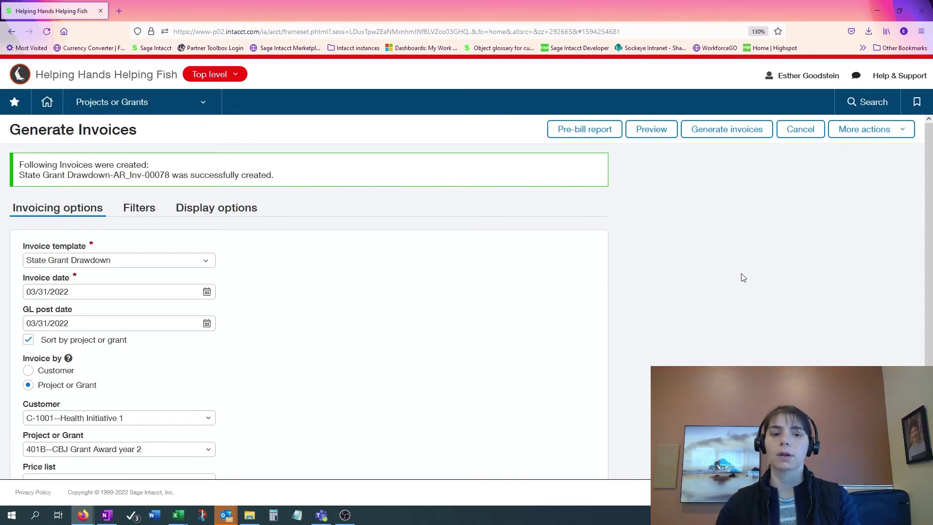
pyautogui.click(13, 102)
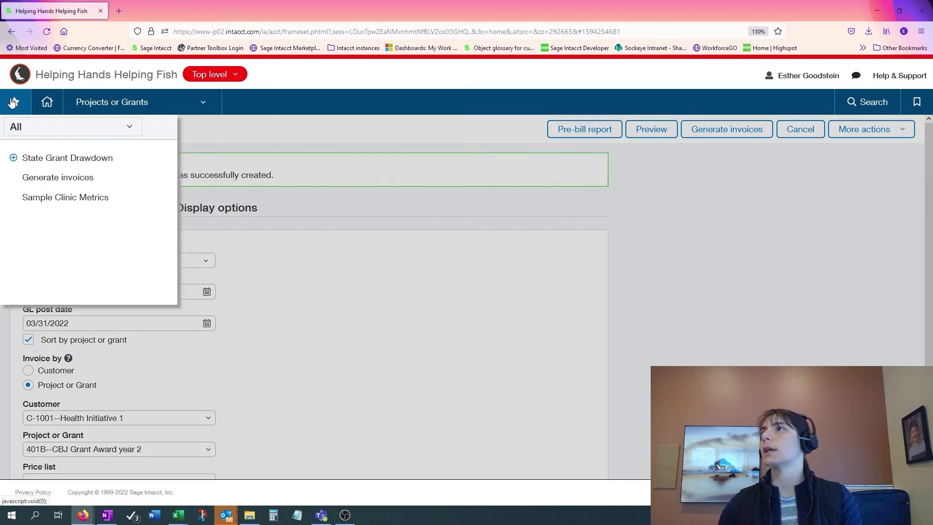
pyautogui.click(67, 158)
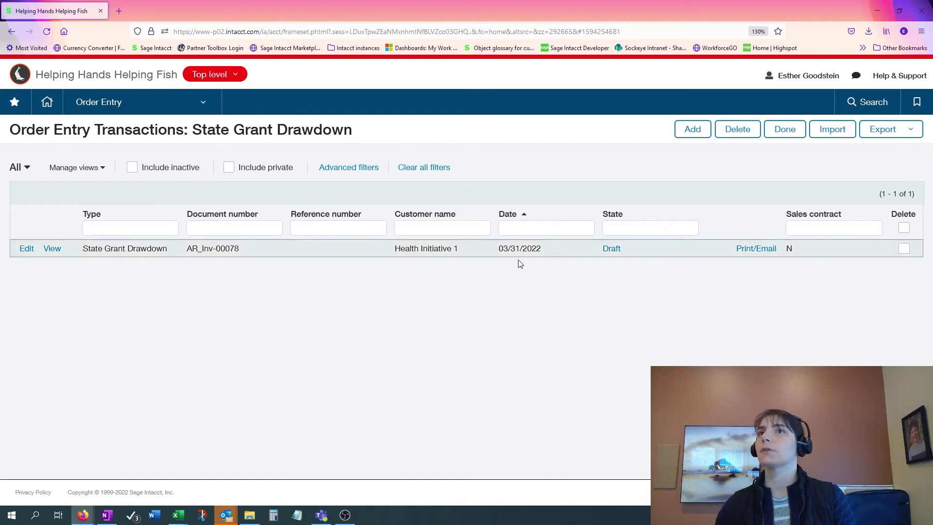
# Edit draft AR_Inv-00078 and scan its 63 lines down to the 46,164.95 total
pyautogui.click(35, 252)
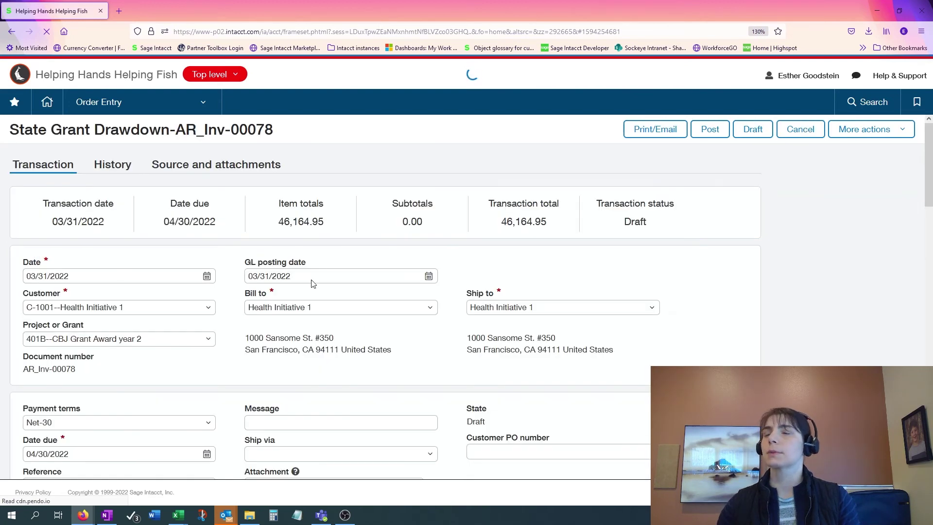
pyautogui.scroll(-1, 712, 317)
pyautogui.scroll(-15, 713, 317)
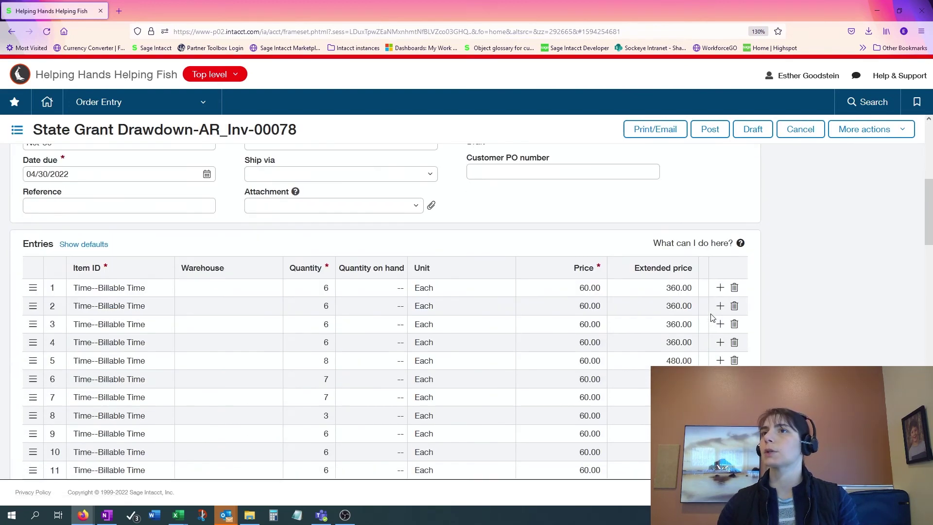
pyautogui.scroll(-5, 713, 317)
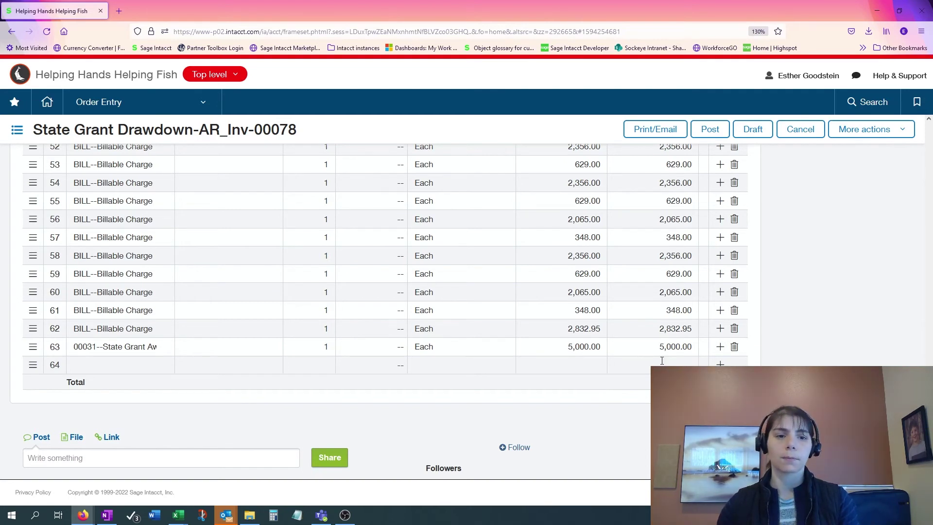
pyautogui.scroll(20, 337, 289)
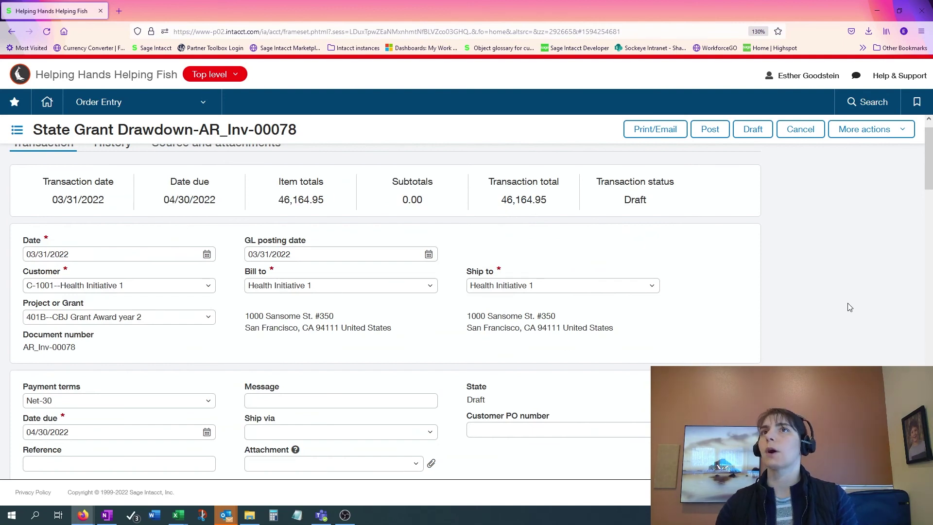
# Post AR_Inv-00078 so it becomes Closed, then view the posted invoice
pyautogui.click(712, 131)
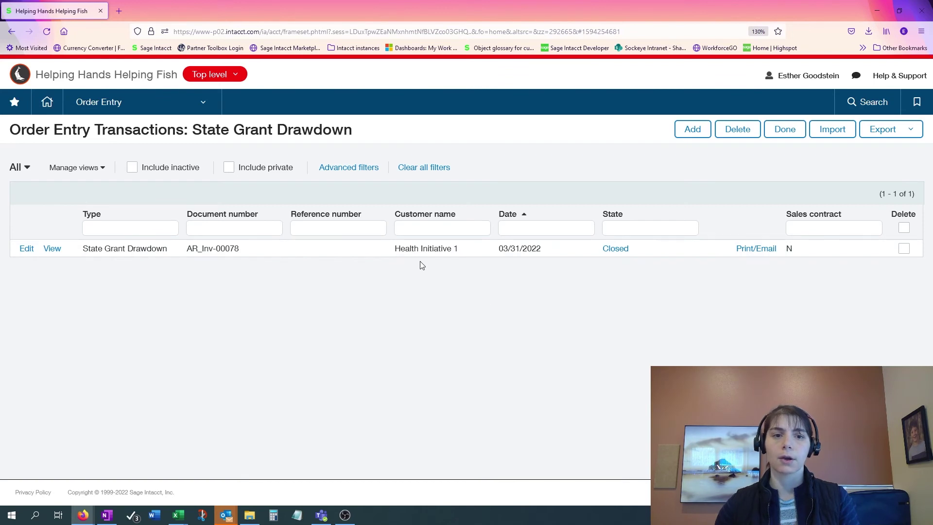
pyautogui.click(58, 253)
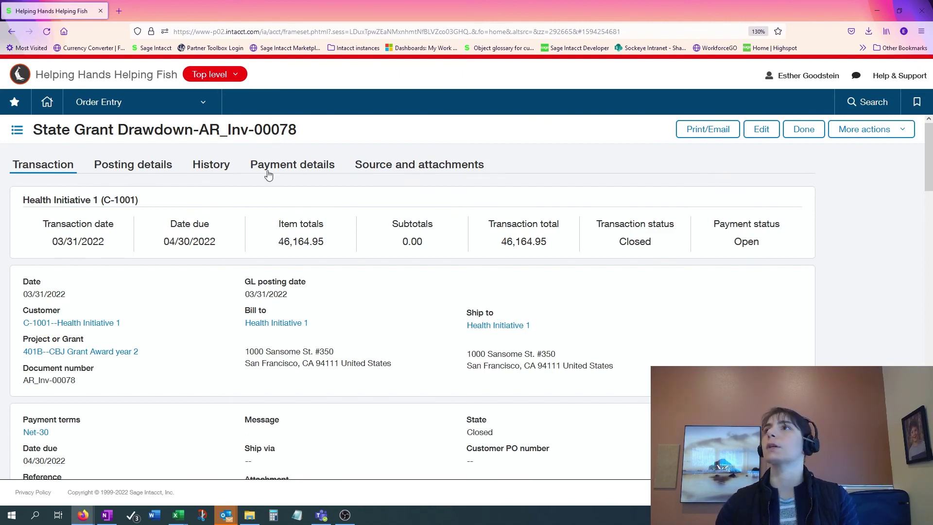
# Check GL journal 131 posting details, then payment details showing 0.00 paid and 46,164.95 due
pyautogui.click(133, 166)
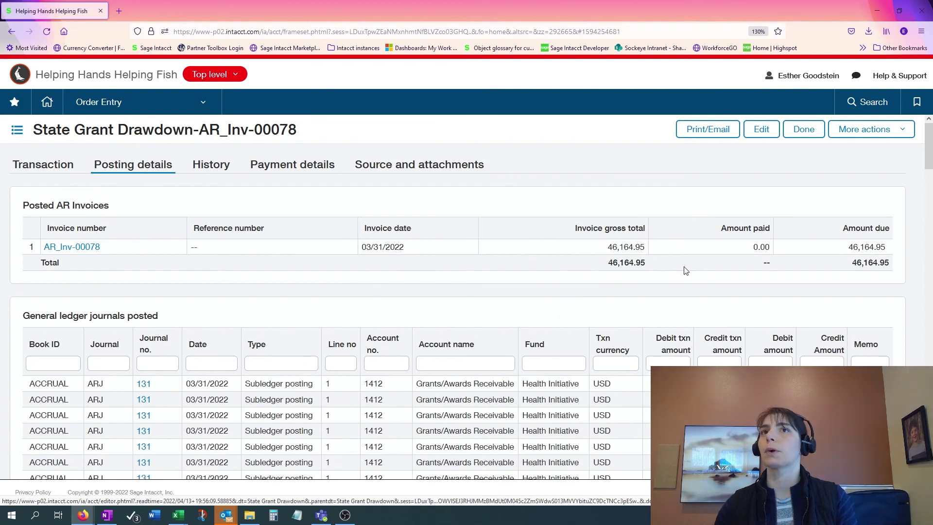
pyautogui.scroll(-3, 528, 354)
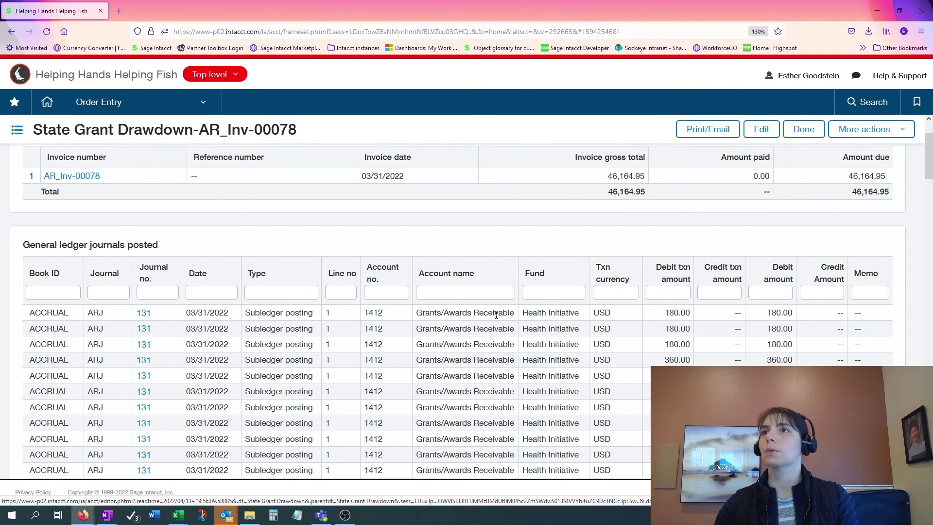
pyautogui.scroll(-15, 505, 314)
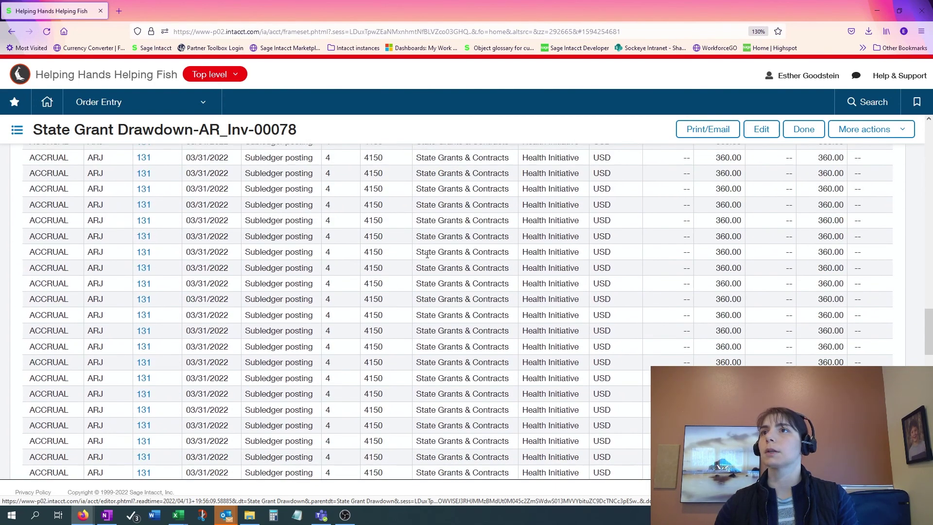
pyautogui.scroll(20, 494, 283)
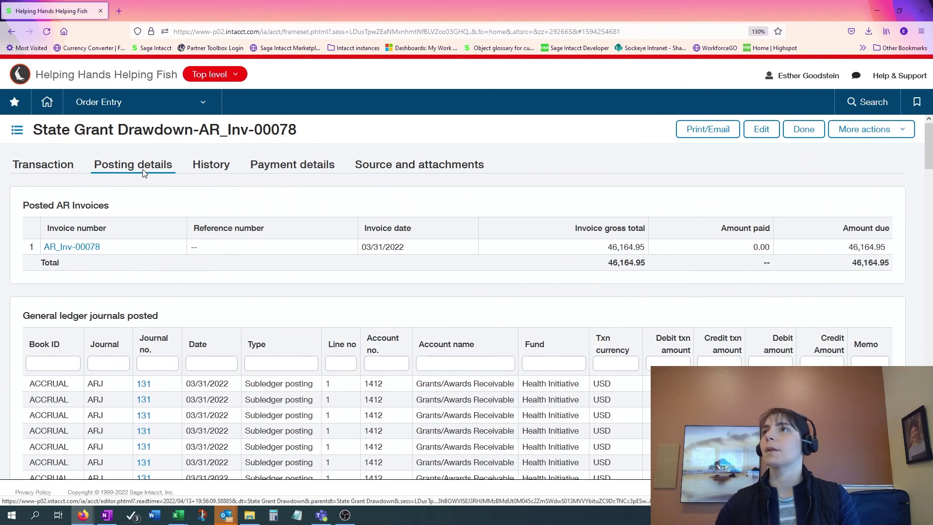
pyautogui.click(325, 169)
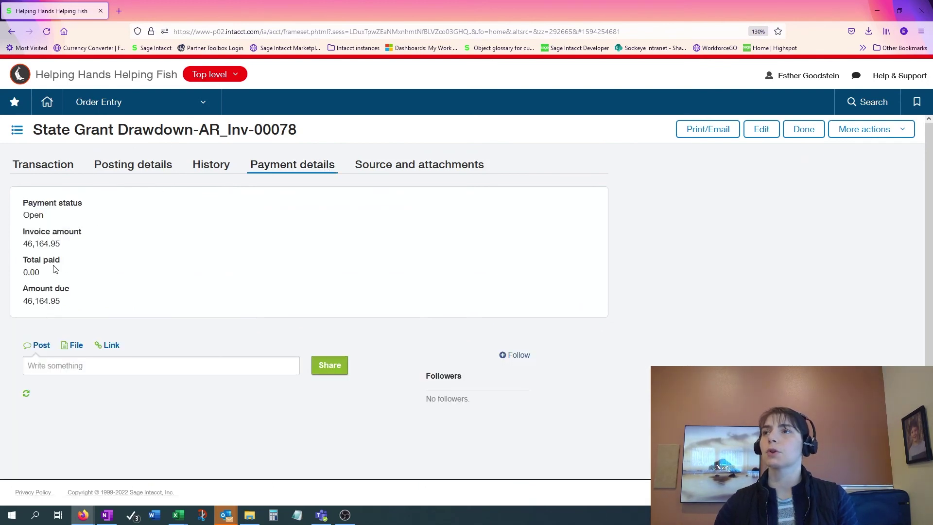